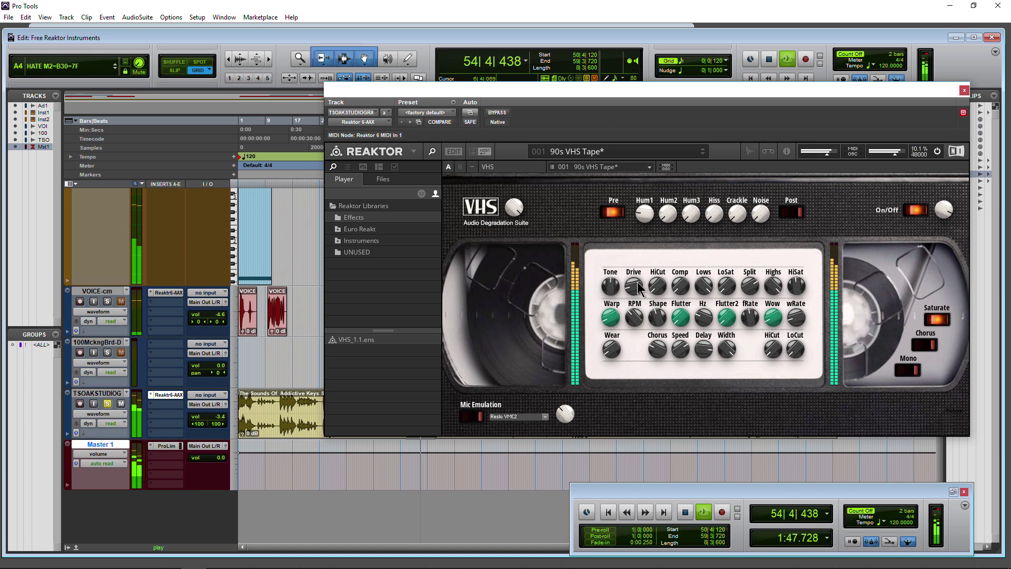
- Compare the piano's VHS effect bypassed and active, then engage both Pre and Post stages
{"action": "left_click", "coordinate": [497, 112]}
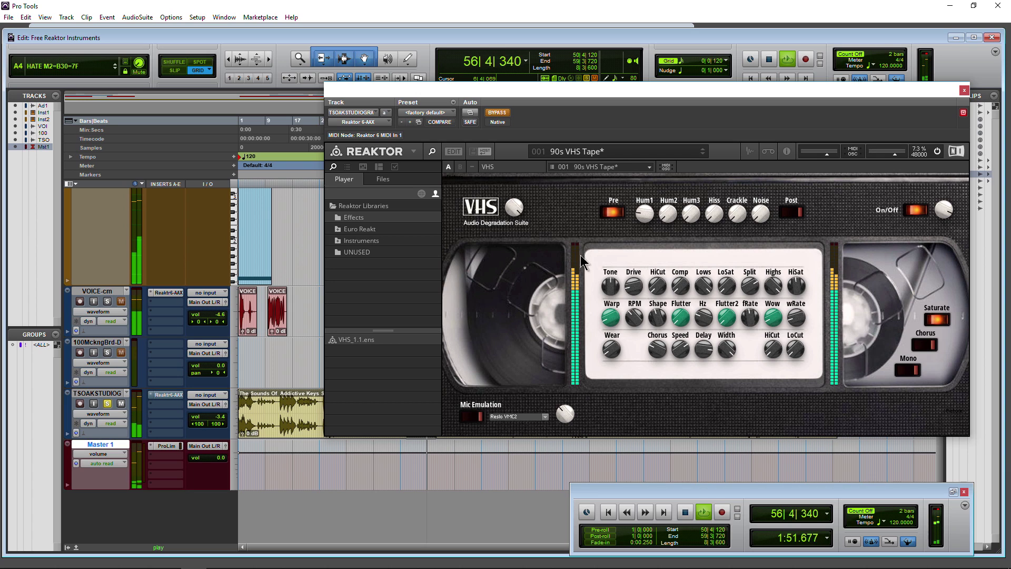
{"action": "left_click", "coordinate": [497, 113]}
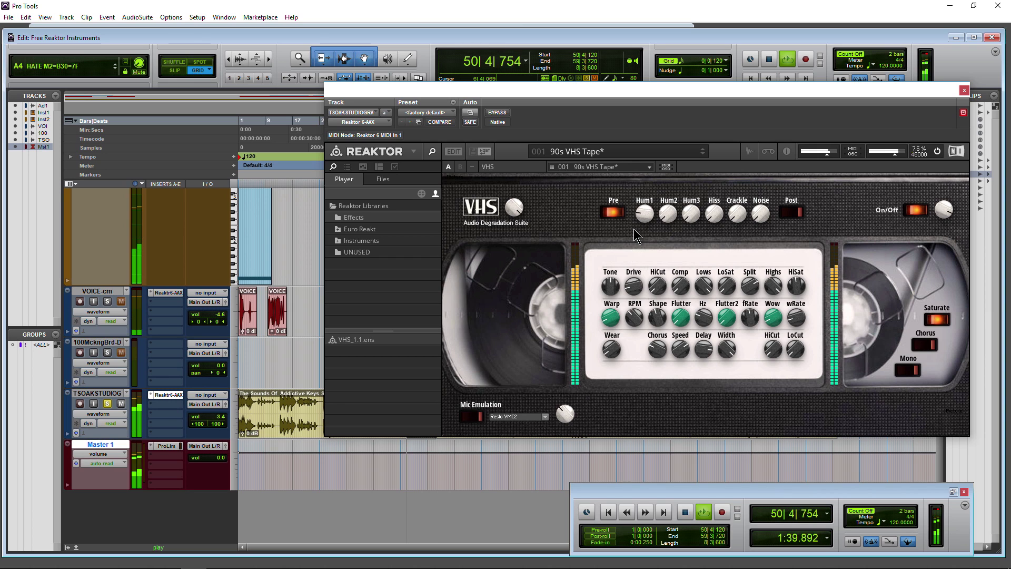
{"action": "left_click", "coordinate": [613, 212]}
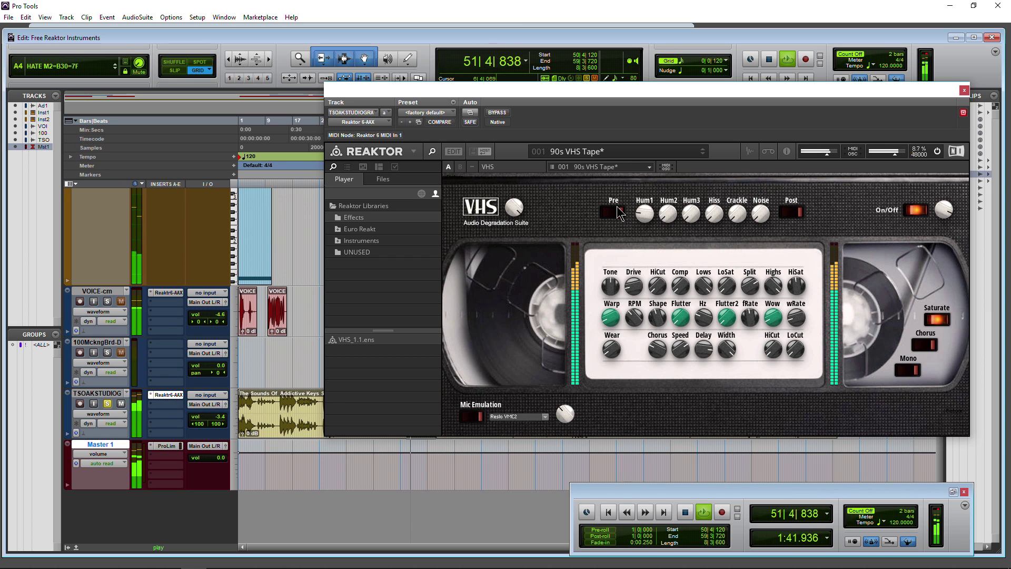
{"action": "left_click", "coordinate": [612, 212]}
{"action": "left_click", "coordinate": [791, 211]}
- Audition the 90s VHS Tape preset in playback and switch the Pre stage back on
{"action": "key", "text": "space"}
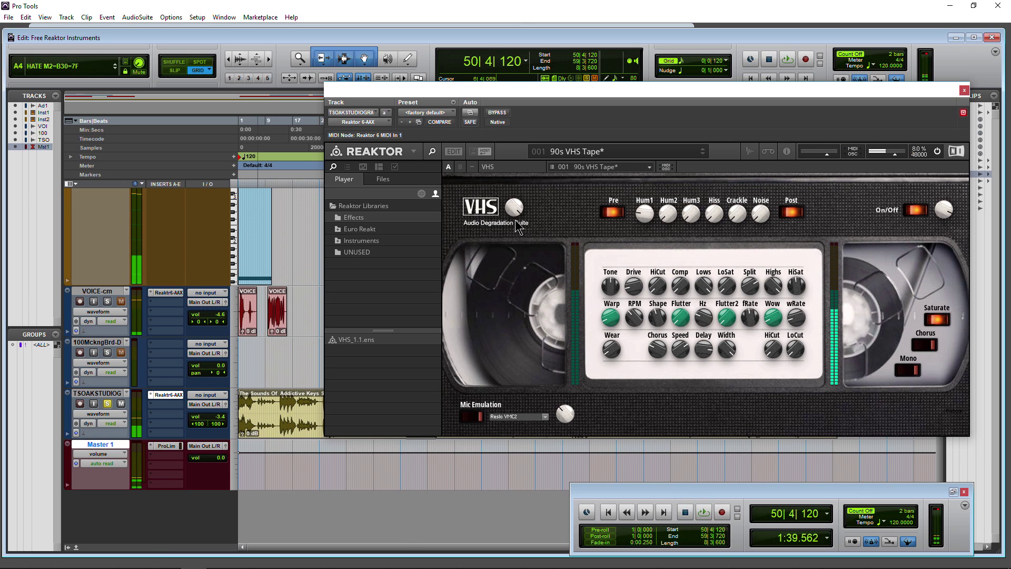
{"action": "key", "text": "space"}
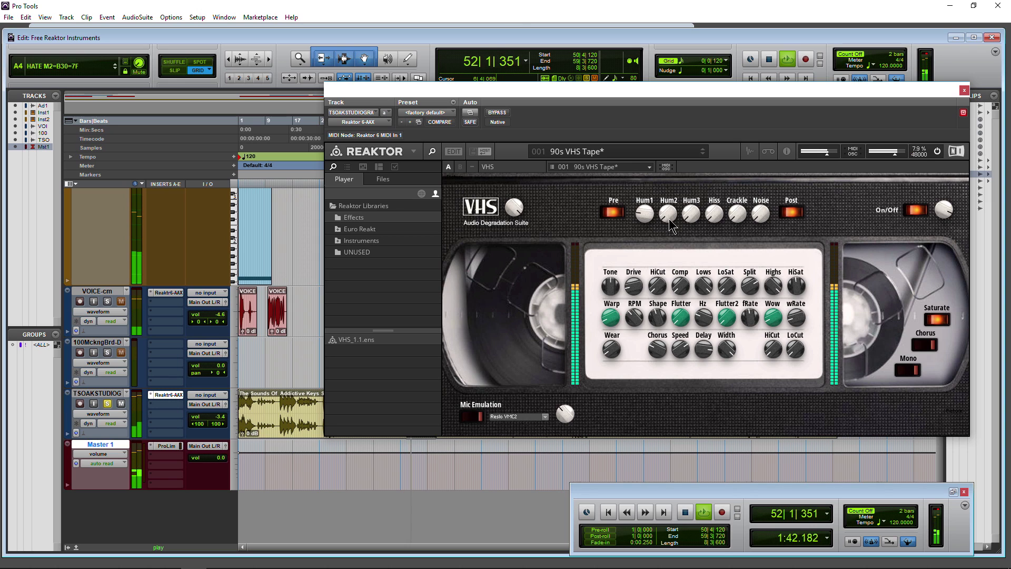
{"action": "key", "text": "space"}
{"action": "left_click", "coordinate": [612, 213]}
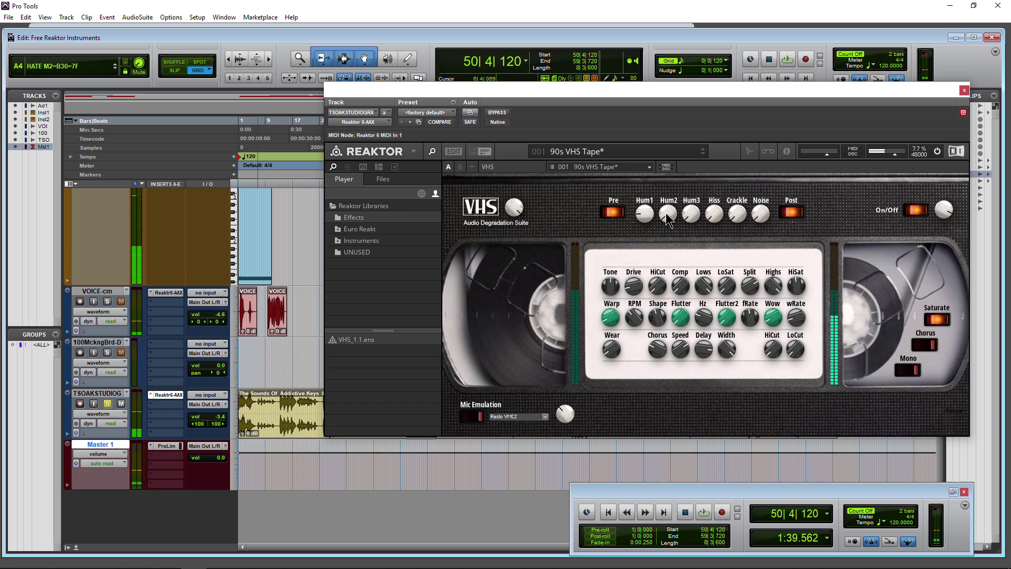
- Raise the Hum3 knob and switch on the VHS suite's Chorus option
{"action": "scroll", "coordinate": [701, 216], "scroll_direction": "up", "scroll_amount": 3}
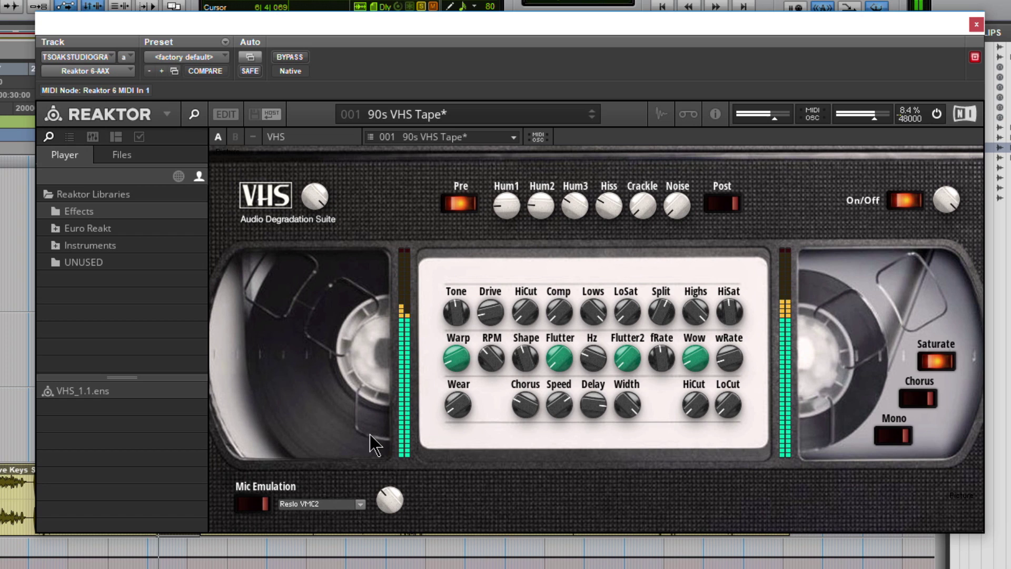
{"action": "left_click", "coordinate": [918, 398]}
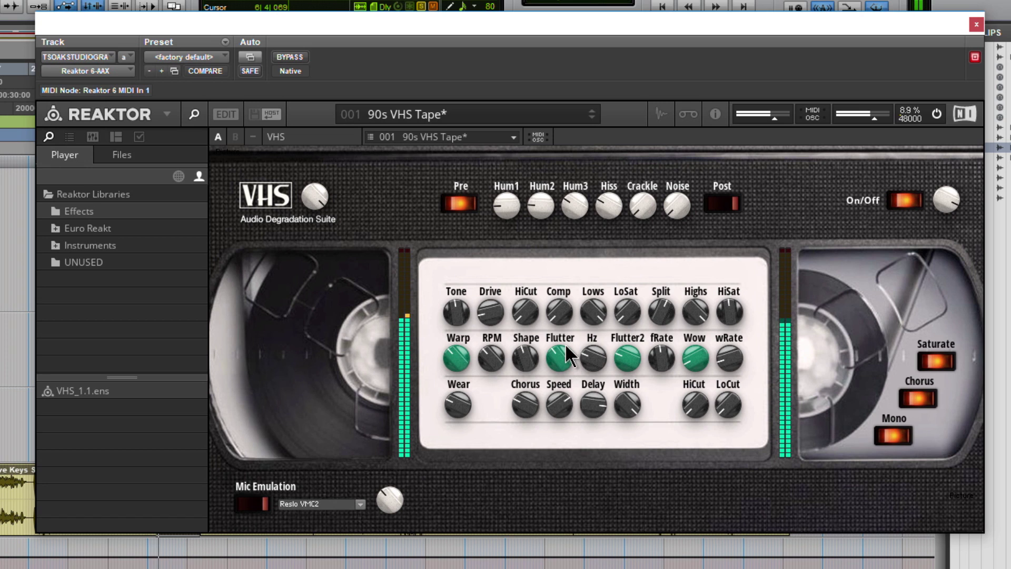
- Raise Wear to about halfway and enable a higher mic emulation level using the RCA 74B model
{"action": "left_click_drag", "start_coordinate": [474, 393], "coordinate": [467, 385]}
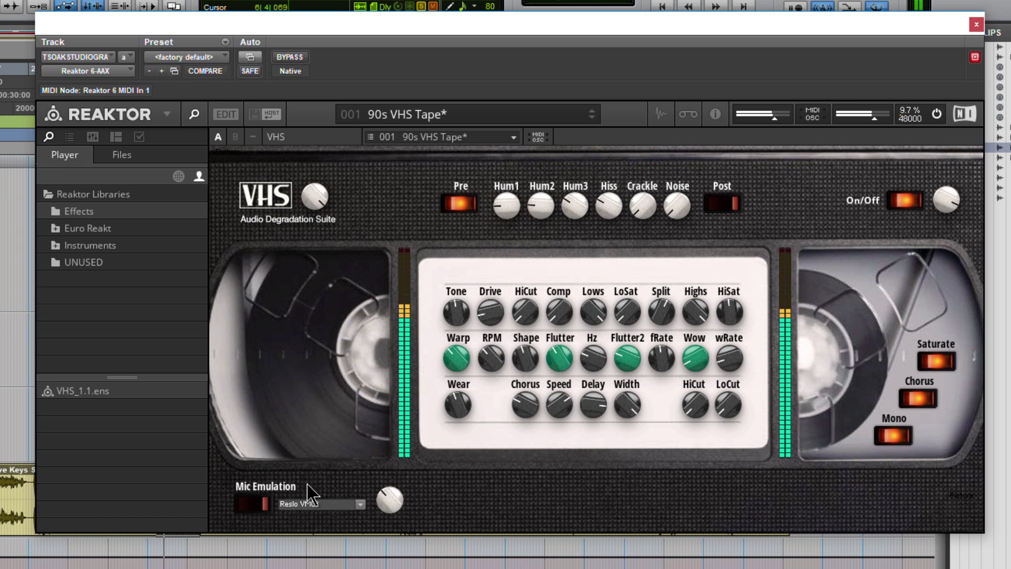
{"action": "left_click", "coordinate": [254, 504]}
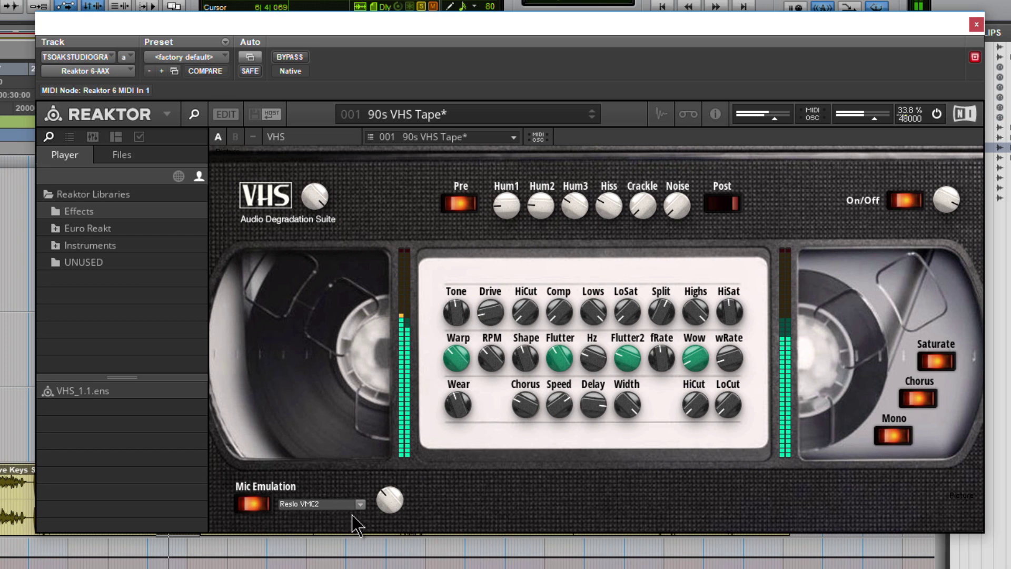
{"action": "left_click_drag", "start_coordinate": [388, 500], "coordinate": [390, 493]}
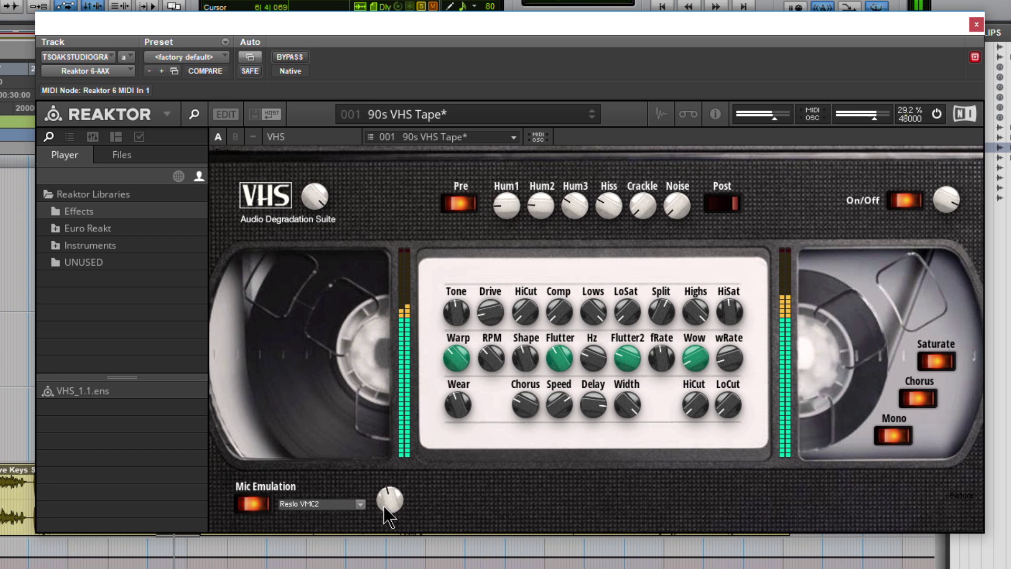
{"action": "left_click", "coordinate": [358, 504]}
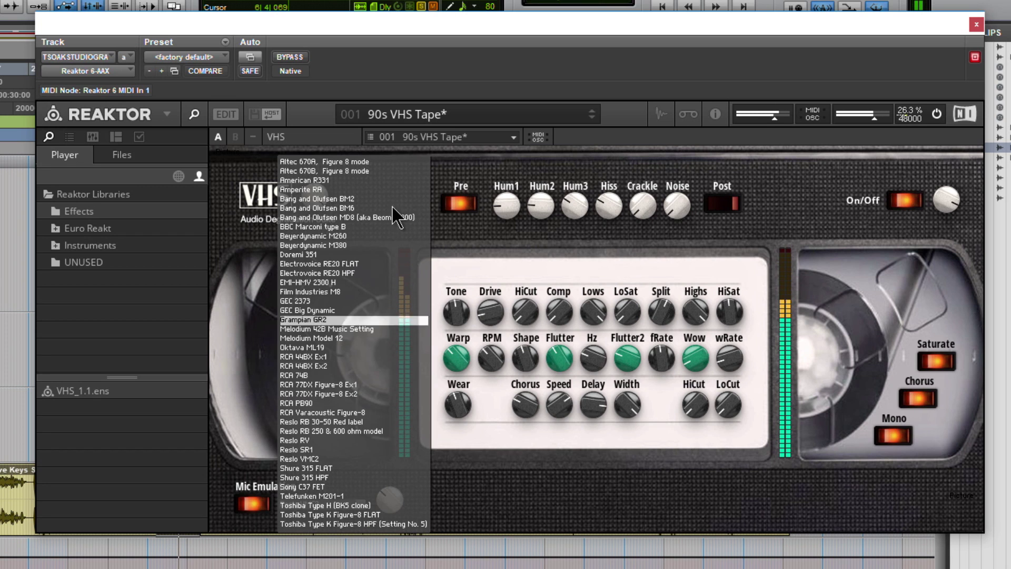
{"action": "left_click", "coordinate": [332, 236]}
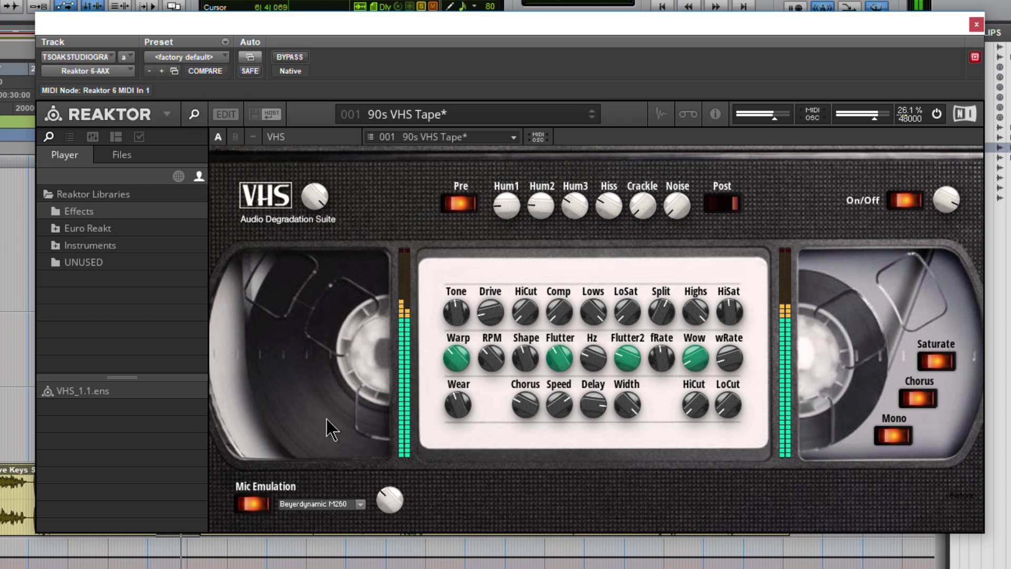
{"action": "left_click", "coordinate": [323, 504]}
{"action": "left_click", "coordinate": [354, 406]}
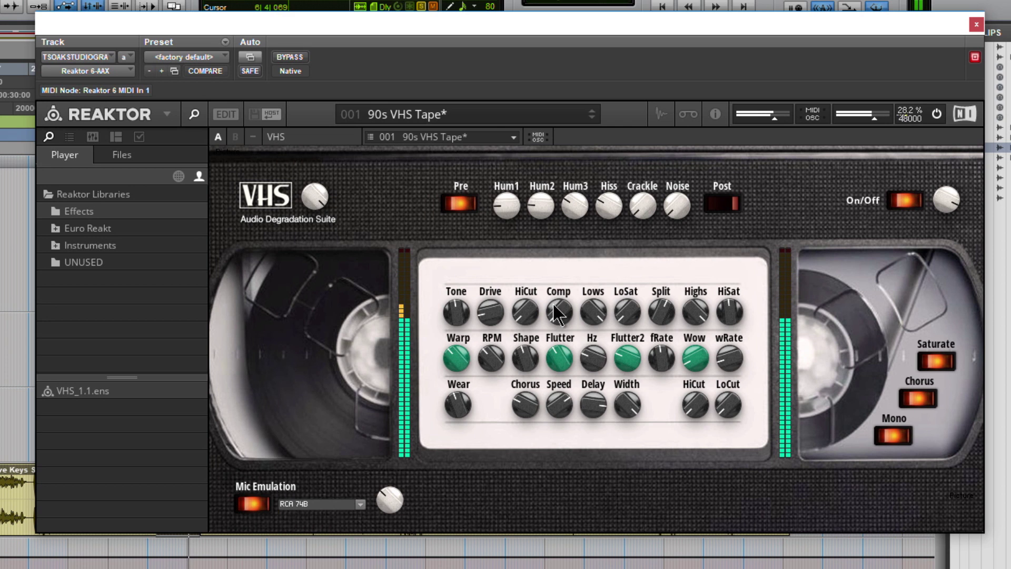
- Dismiss the VHS preset list without changing presets and close the Reaktor plugin window
{"action": "left_click", "coordinate": [492, 137]}
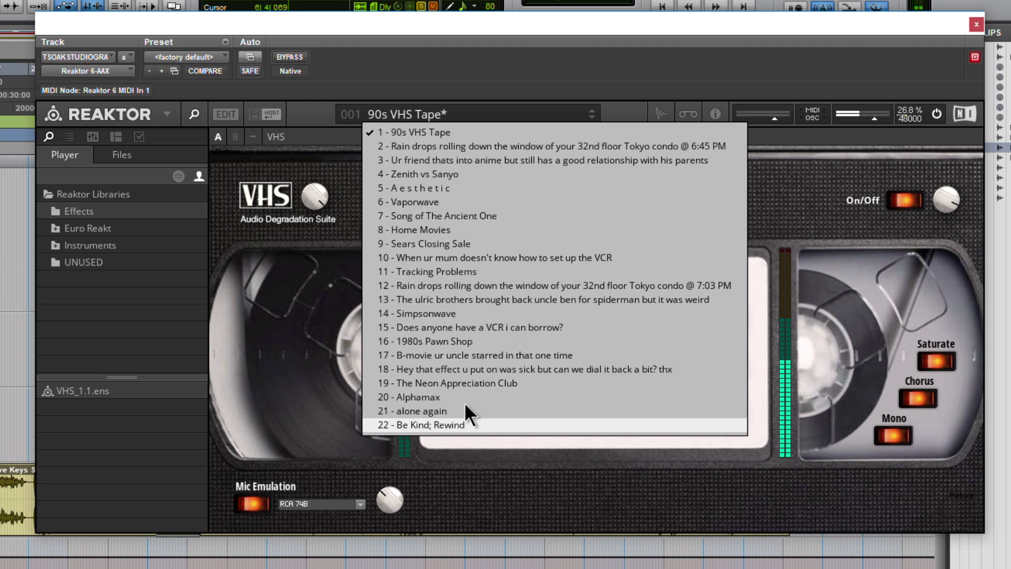
{"action": "key", "text": "Escape"}
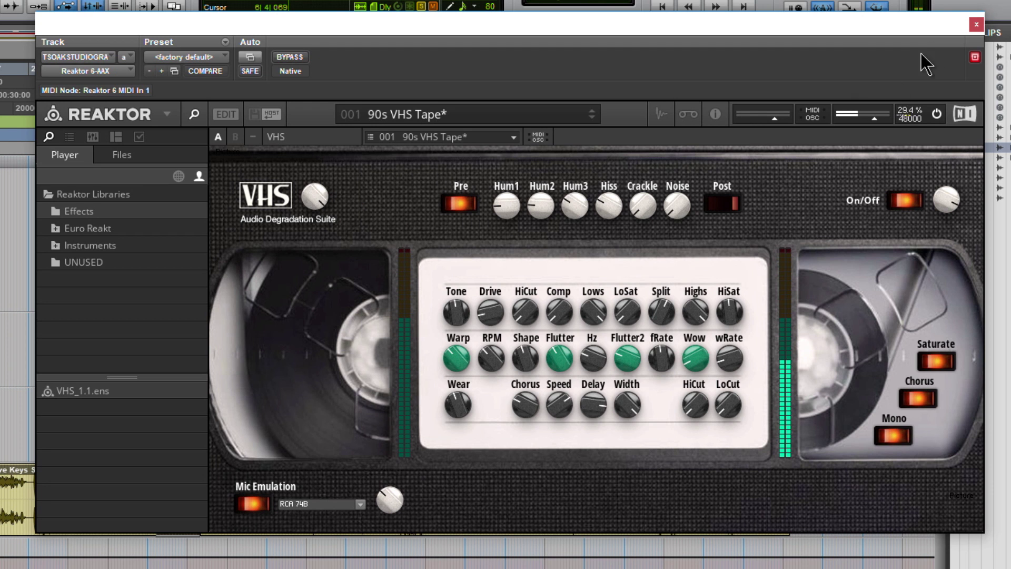
{"action": "left_click", "coordinate": [982, 26]}
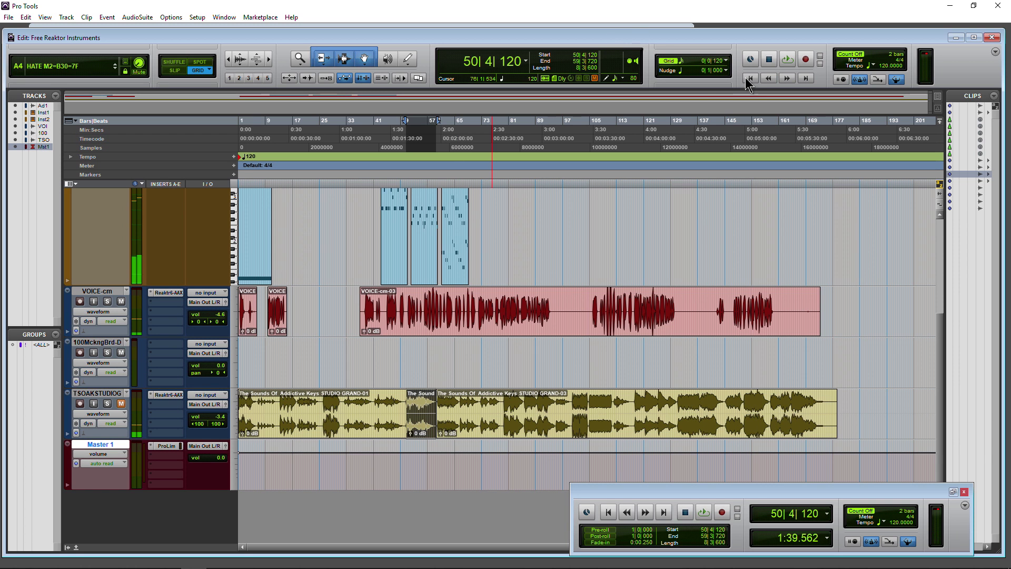
- Return to the session start, unmute Inst 1, and check then close its BFD3 drum plugin
{"action": "left_click", "coordinate": [750, 78]}
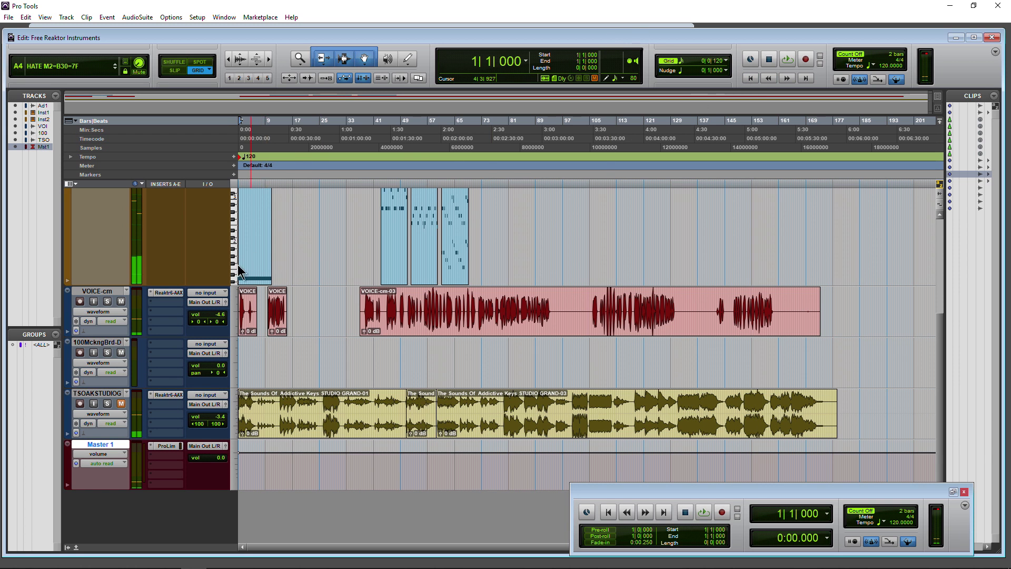
{"action": "scroll", "coordinate": [149, 353], "scroll_direction": "up", "scroll_amount": 5}
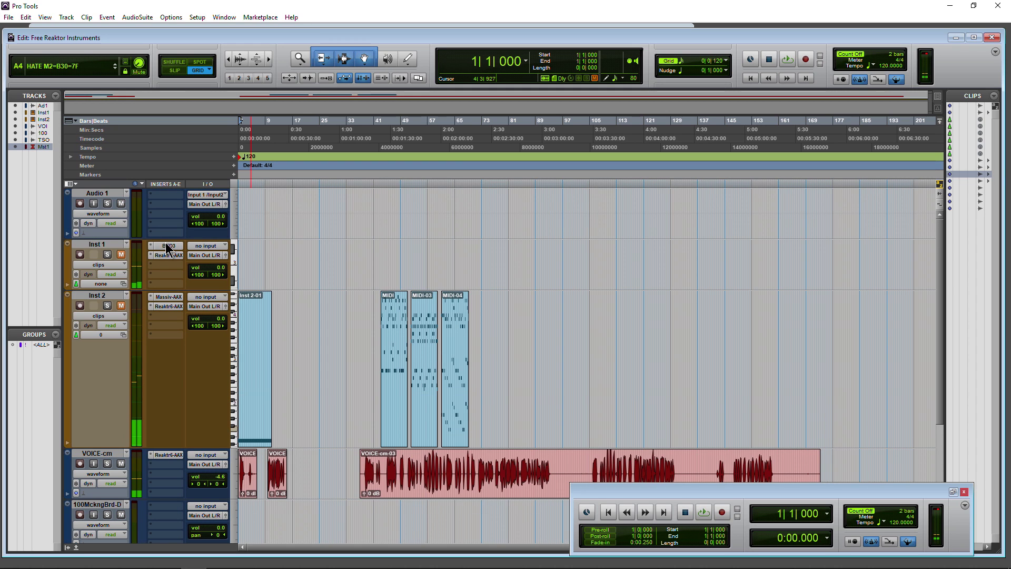
{"action": "left_click", "coordinate": [121, 256]}
{"action": "scroll", "coordinate": [97, 356], "scroll_direction": "down", "scroll_amount": 3}
{"action": "scroll", "coordinate": [97, 356], "scroll_direction": "up", "scroll_amount": 3}
{"action": "left_click", "coordinate": [169, 245]}
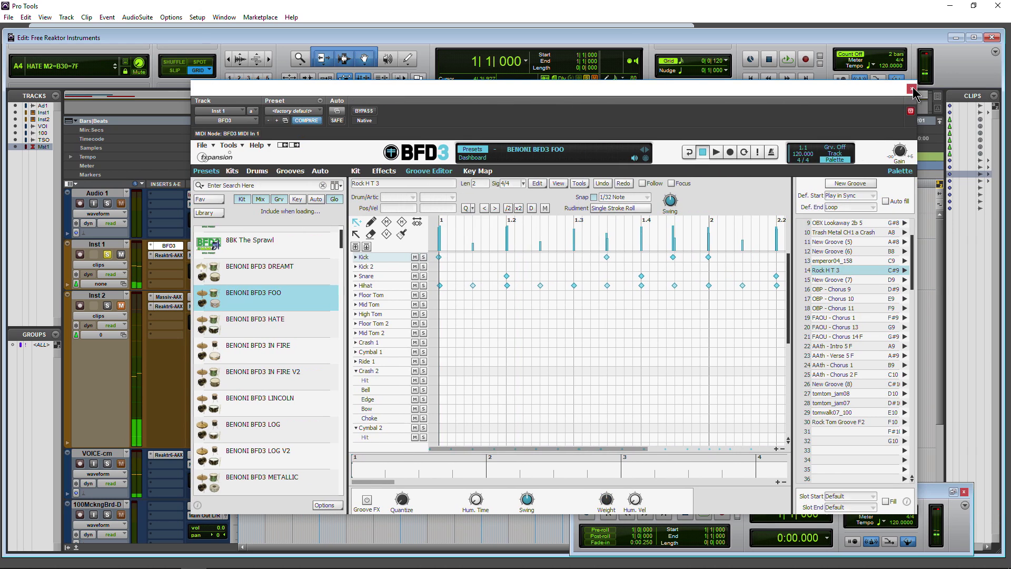
{"action": "left_click", "coordinate": [911, 89]}
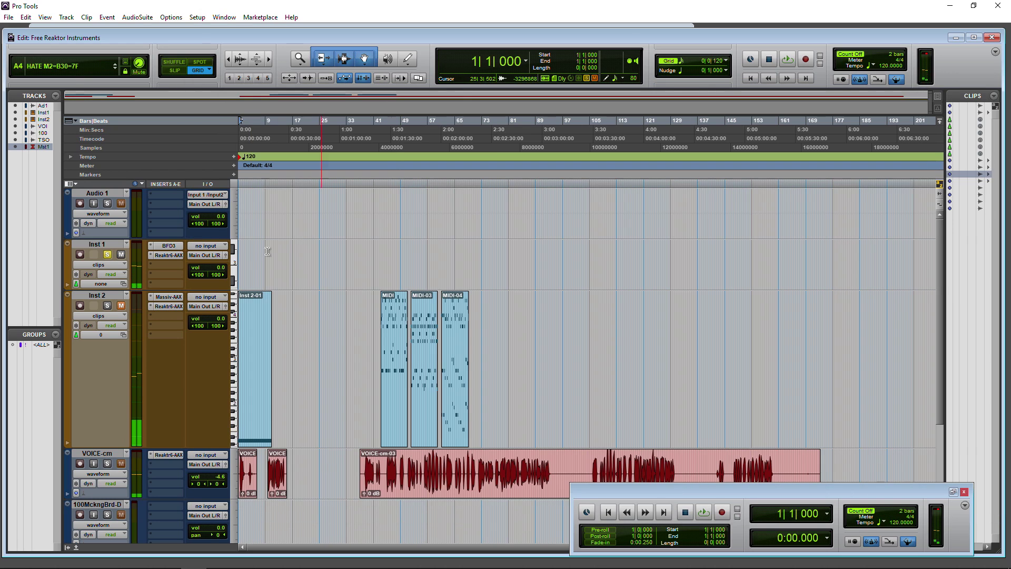
- Play the drums through Inst 1's Reaktor VHS effect, un-bypassed, with mic emulation on
{"action": "left_click", "coordinate": [168, 254]}
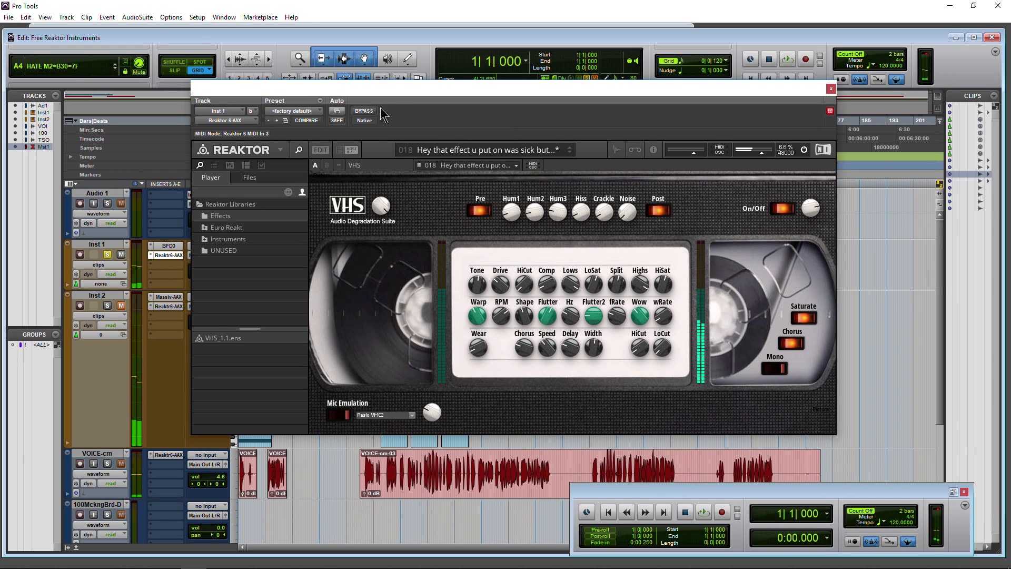
{"action": "key", "text": "space"}
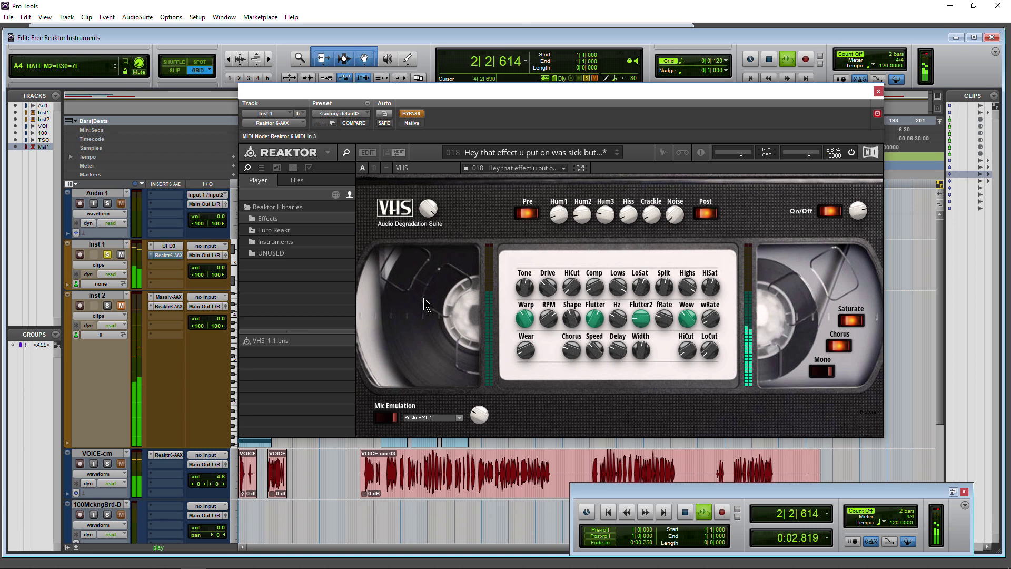
{"action": "left_click", "coordinate": [418, 116]}
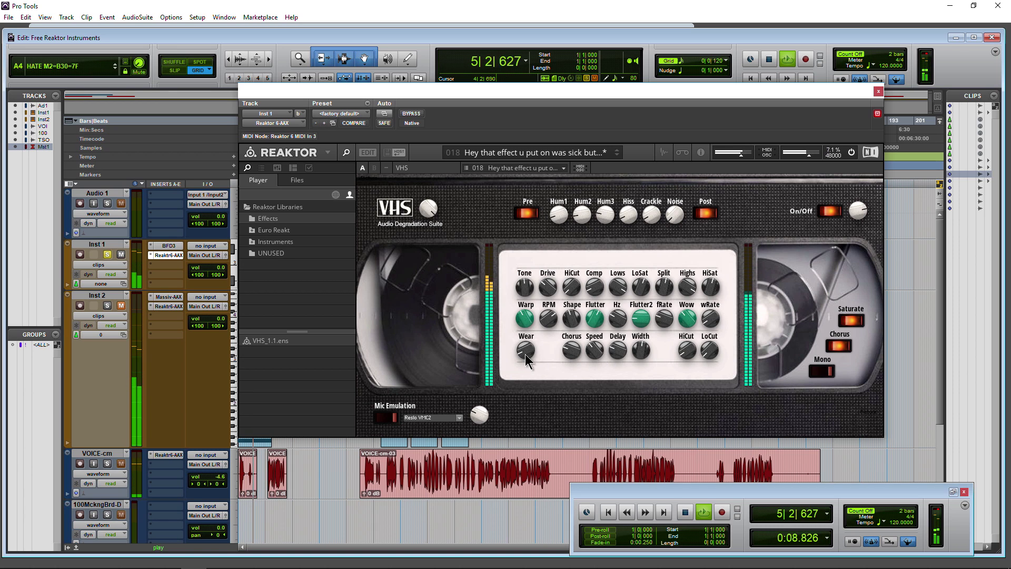
{"action": "left_click", "coordinate": [392, 419]}
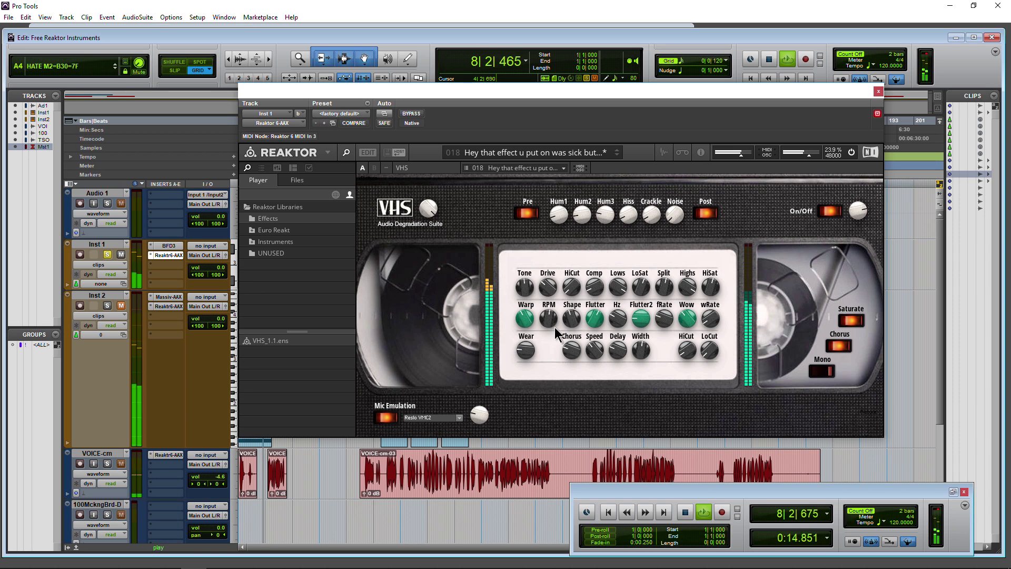
- Stop playback, close the VHS window, unsolo Inst 1 and bring up Inst 2's Reaktor VHS suite
{"action": "key", "text": "space"}
{"action": "left_click", "coordinate": [878, 91]}
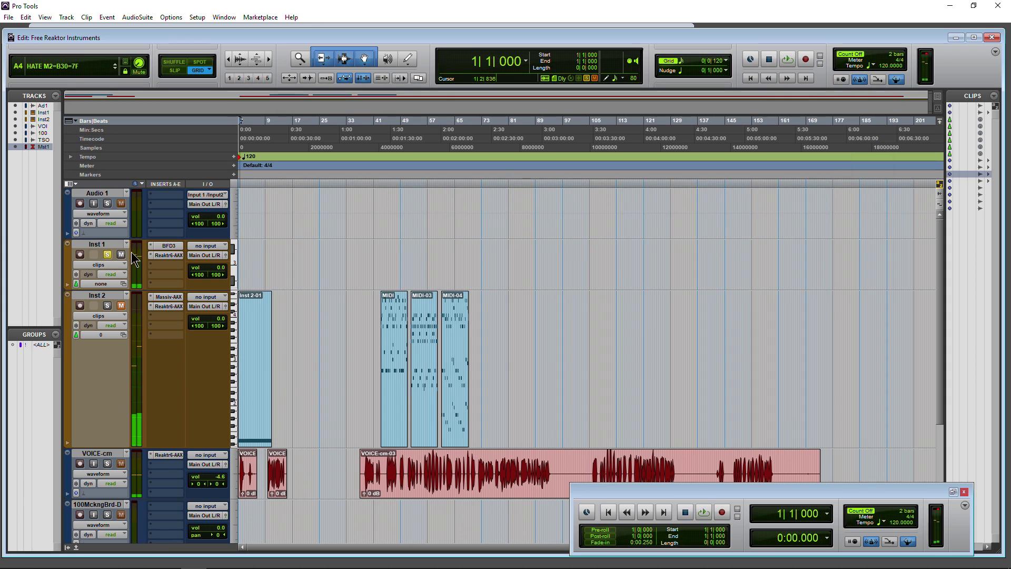
{"action": "left_click", "coordinate": [107, 255]}
{"action": "left_click", "coordinate": [169, 307]}
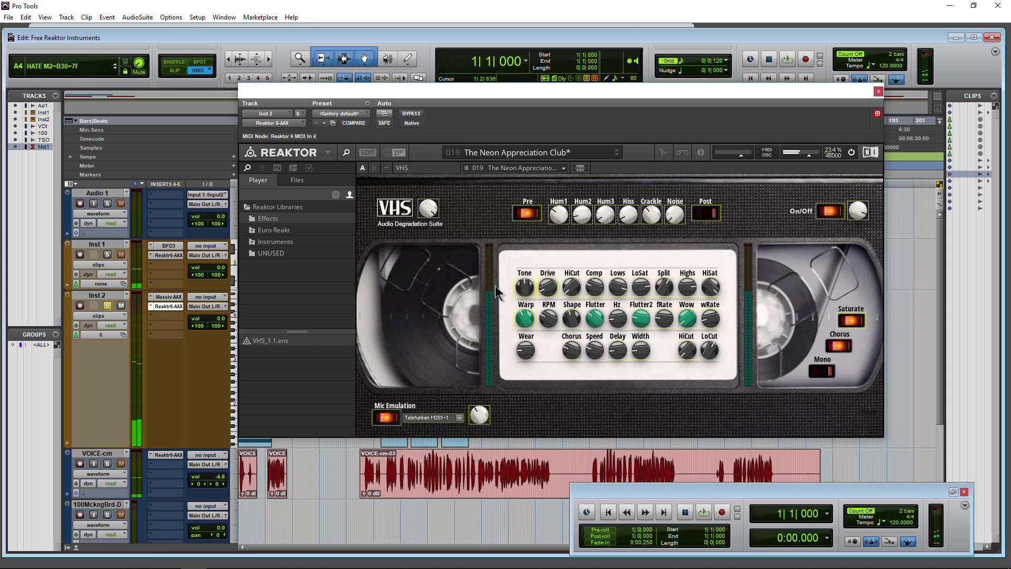
- Compare Inst 2's piano with the VHS effect bypassed and active, then switch off Saturate
{"action": "left_click", "coordinate": [412, 114]}
{"action": "left_click_drag", "start_coordinate": [472, 87], "coordinate": [498, 97]}
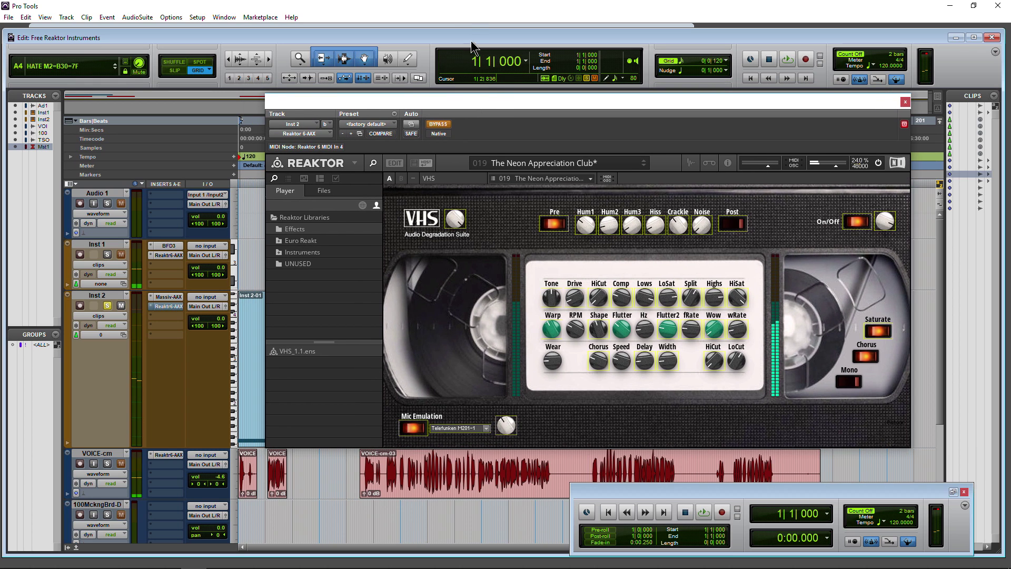
{"action": "key", "text": "space"}
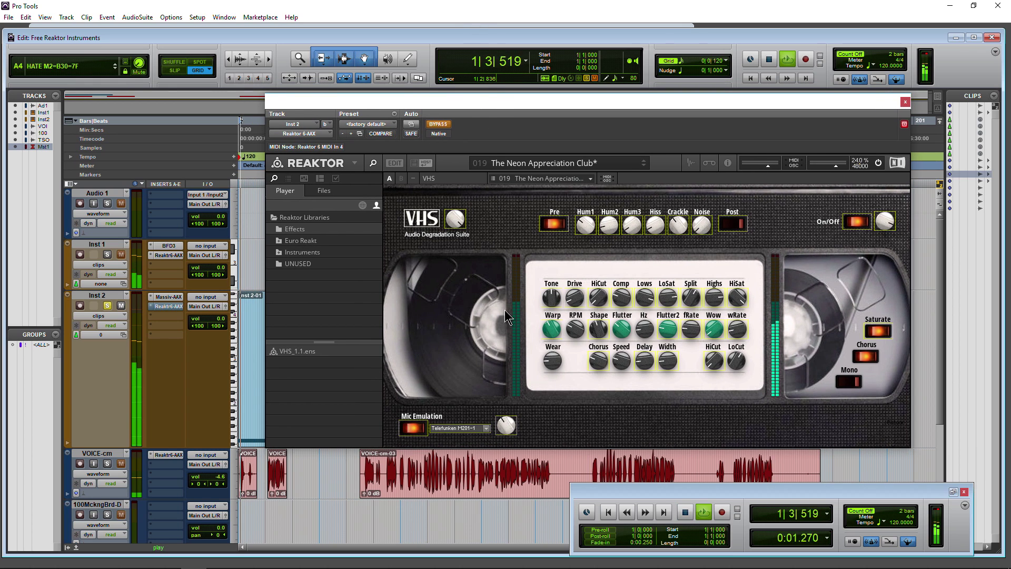
{"action": "left_click", "coordinate": [438, 124]}
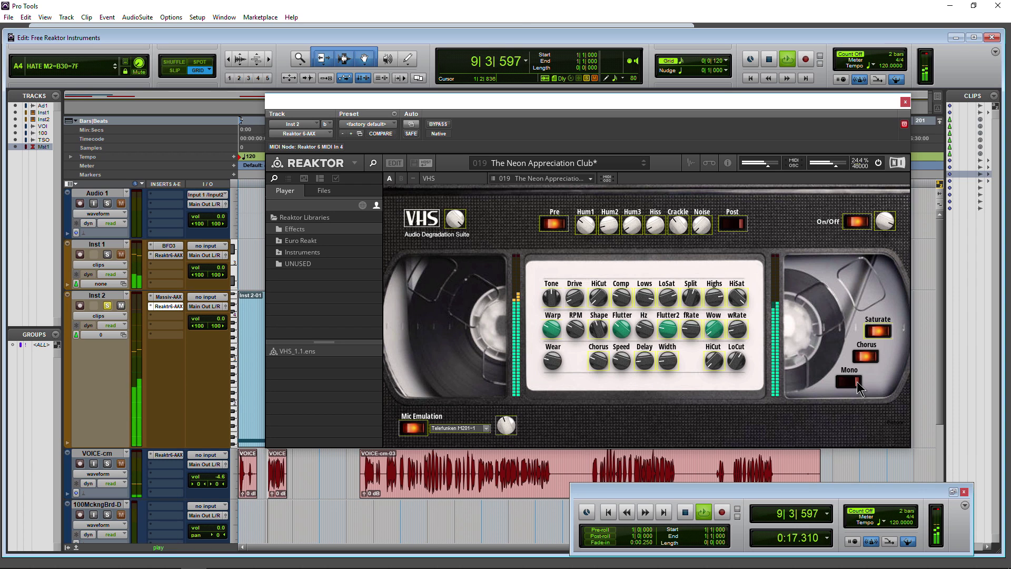
{"action": "left_click", "coordinate": [876, 331]}
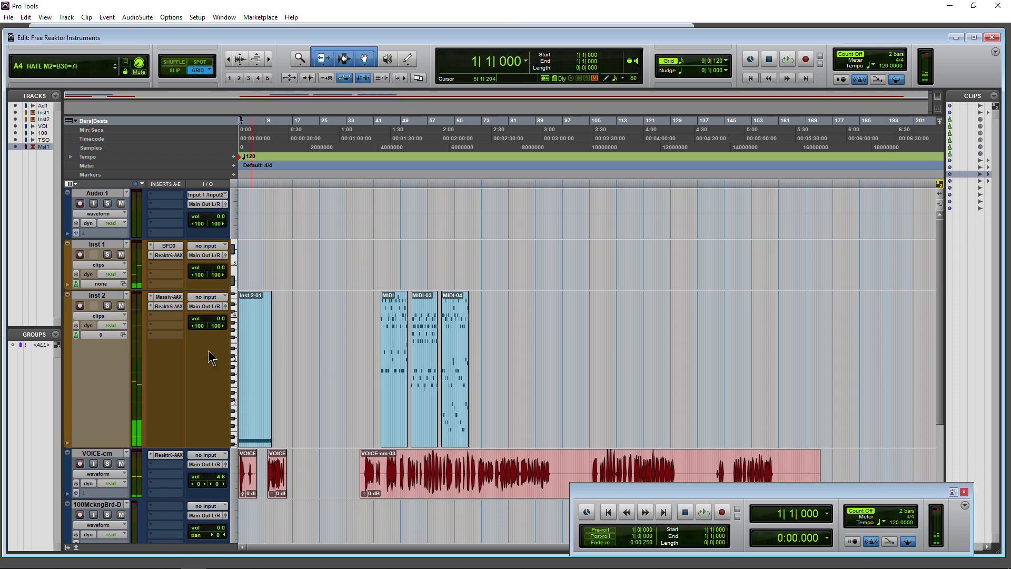
- Play briefly, mute Inst 2, and select the second VOICE clip
{"action": "key", "text": "space"}
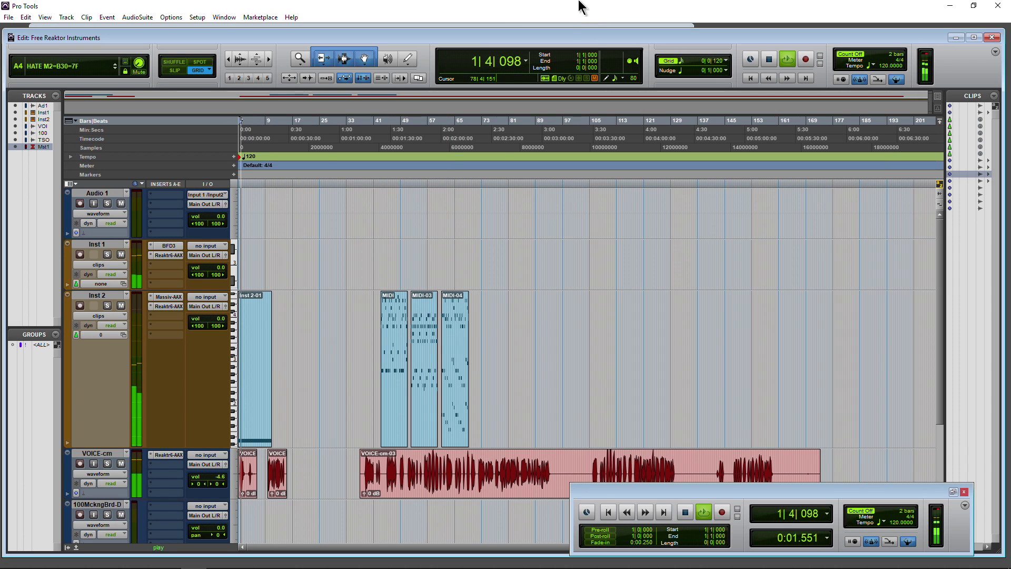
{"action": "key", "text": "space"}
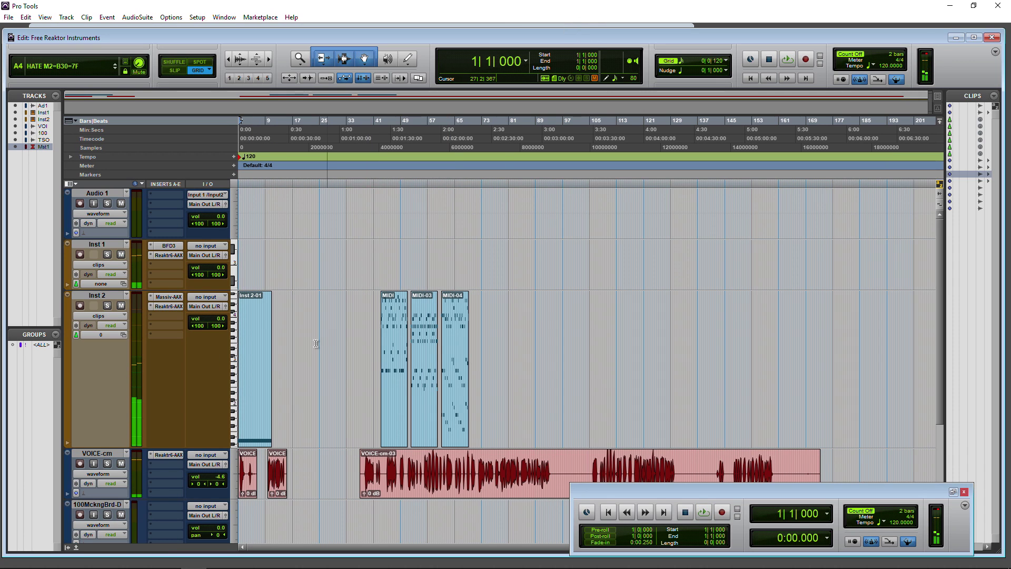
{"action": "left_click", "coordinate": [121, 306]}
{"action": "scroll", "coordinate": [357, 305], "scroll_direction": "down", "scroll_amount": 2}
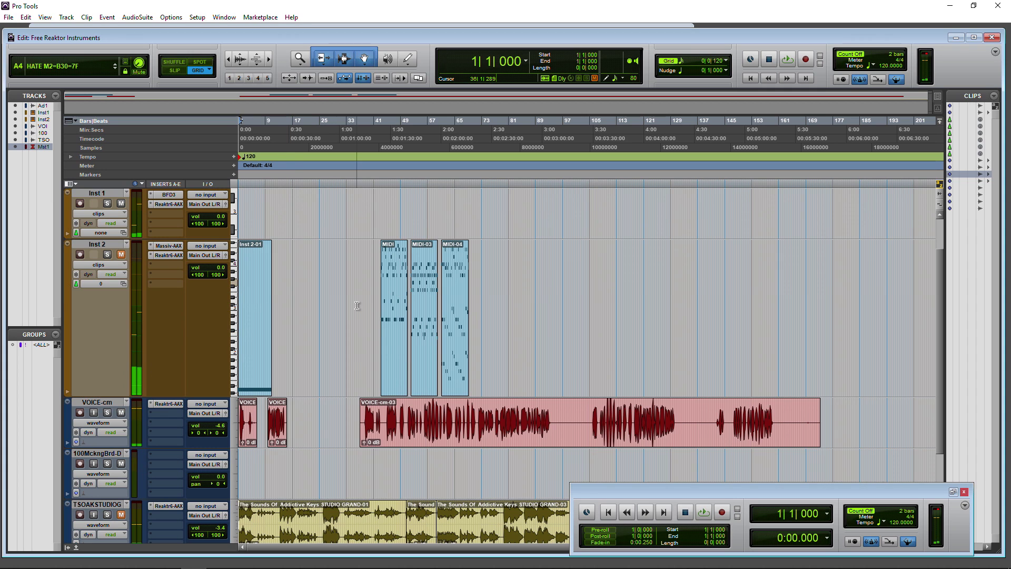
{"action": "left_click", "coordinate": [282, 433]}
{"action": "scroll", "coordinate": [282, 433], "scroll_direction": "down", "scroll_amount": 1}
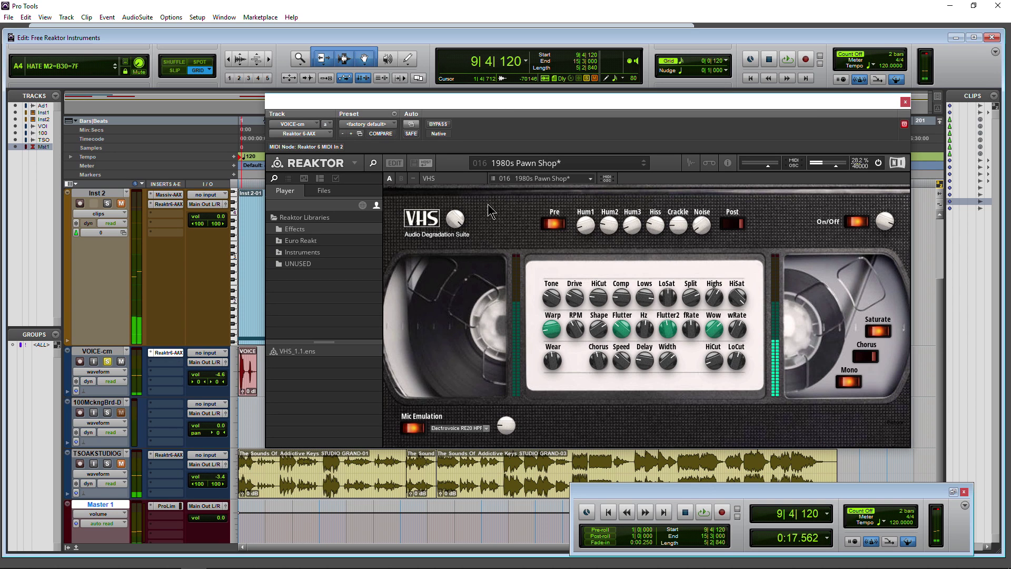
- Audition the selected VOICE clip twice with the 1980s Pawn Shop VHS preset bypassed
{"action": "left_click_drag", "start_coordinate": [516, 103], "coordinate": [590, 66]}
{"action": "left_click", "coordinate": [513, 87]}
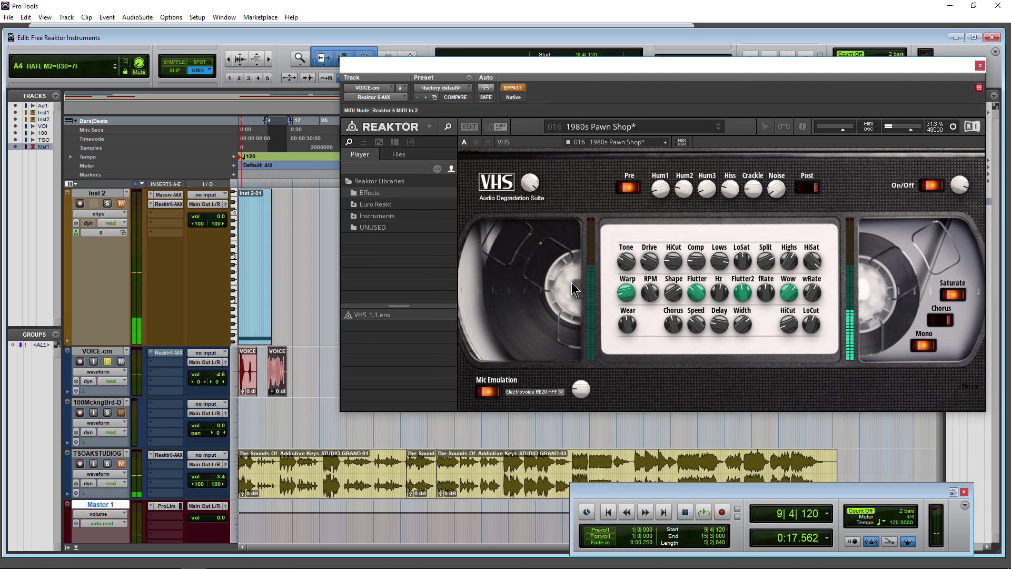
{"action": "key", "text": "space"}
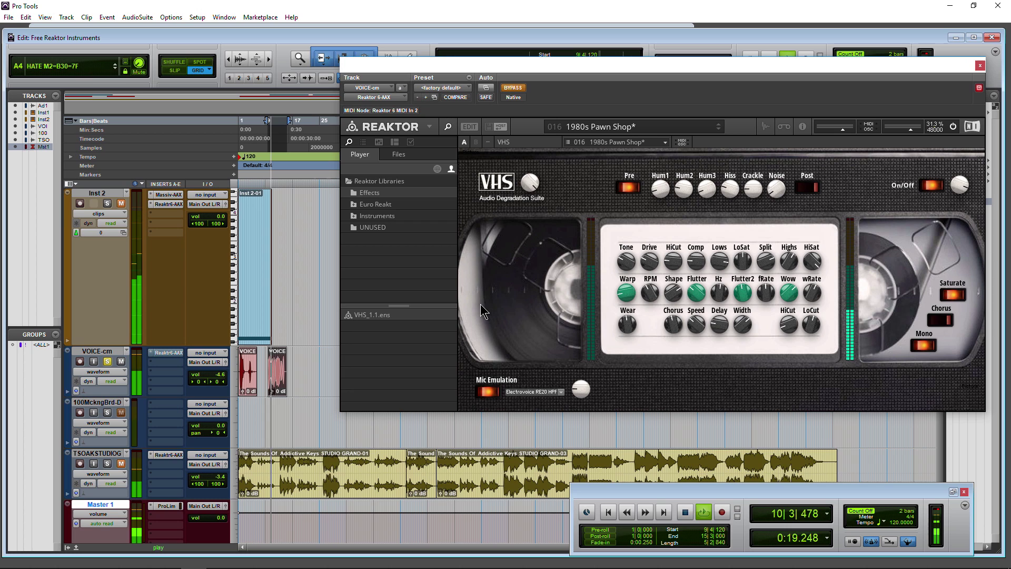
{"action": "key", "text": "space"}
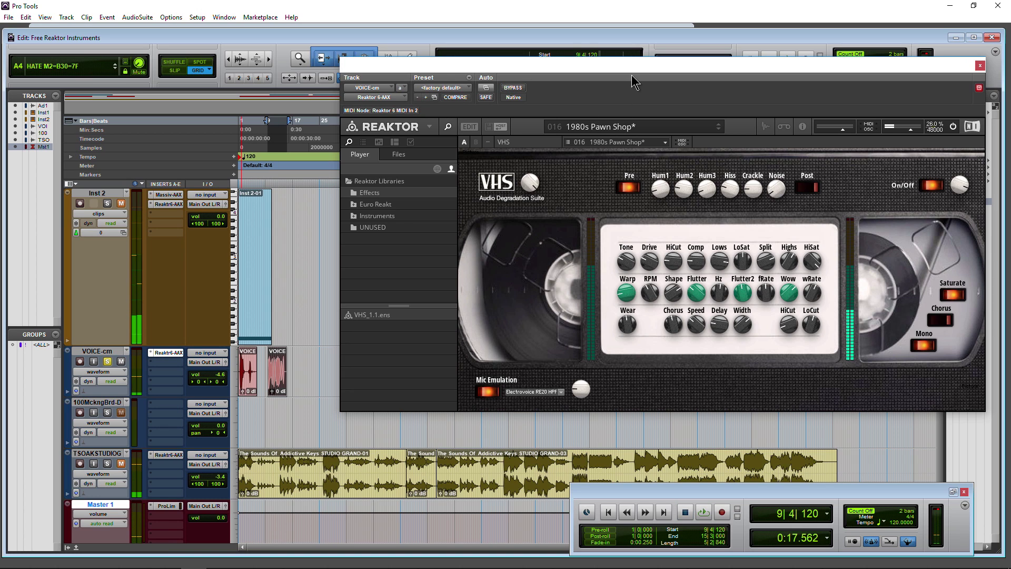
{"action": "left_click_drag", "start_coordinate": [630, 68], "coordinate": [631, 68]}
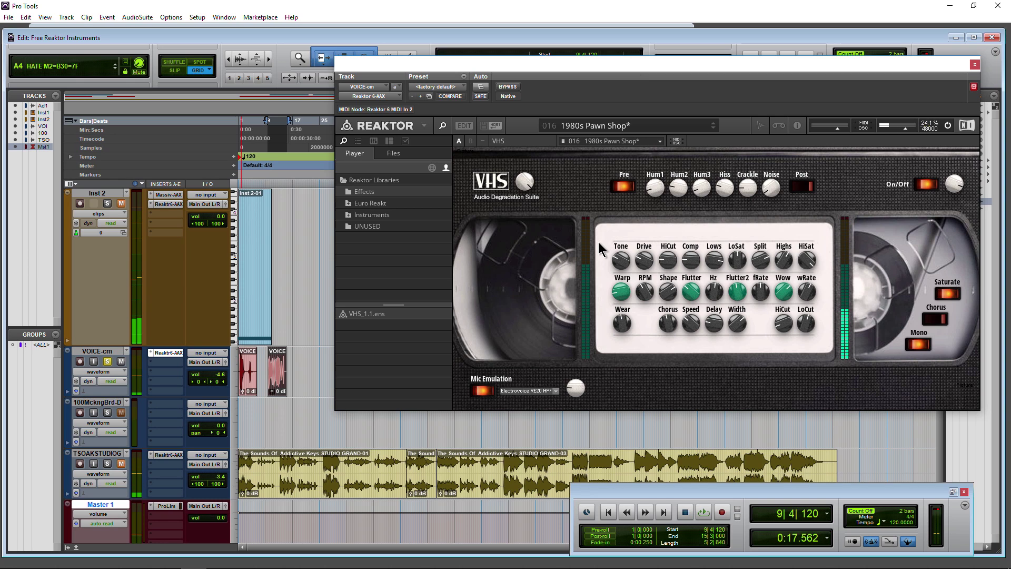
{"action": "key", "text": "space"}
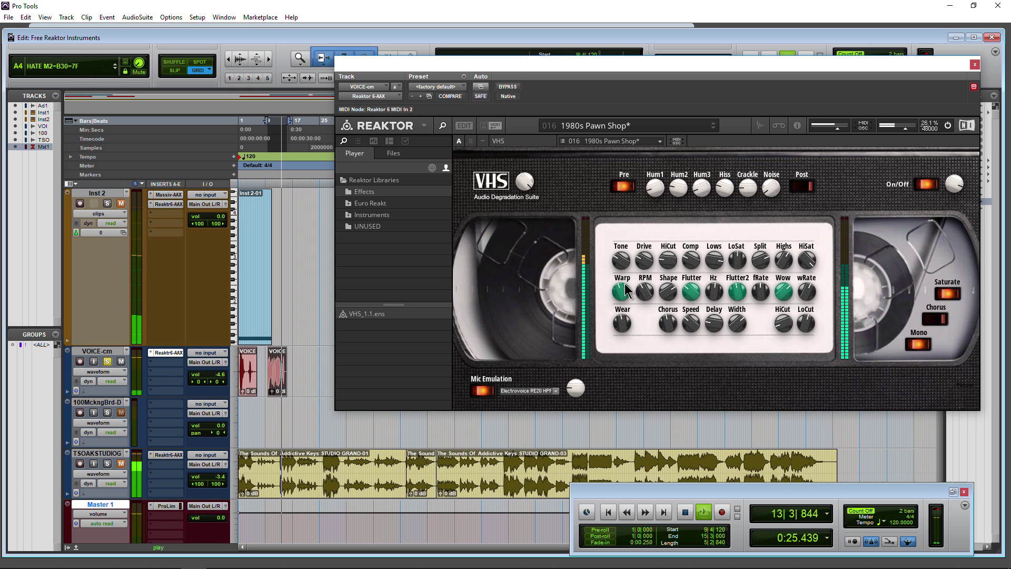
{"action": "key", "text": "space"}
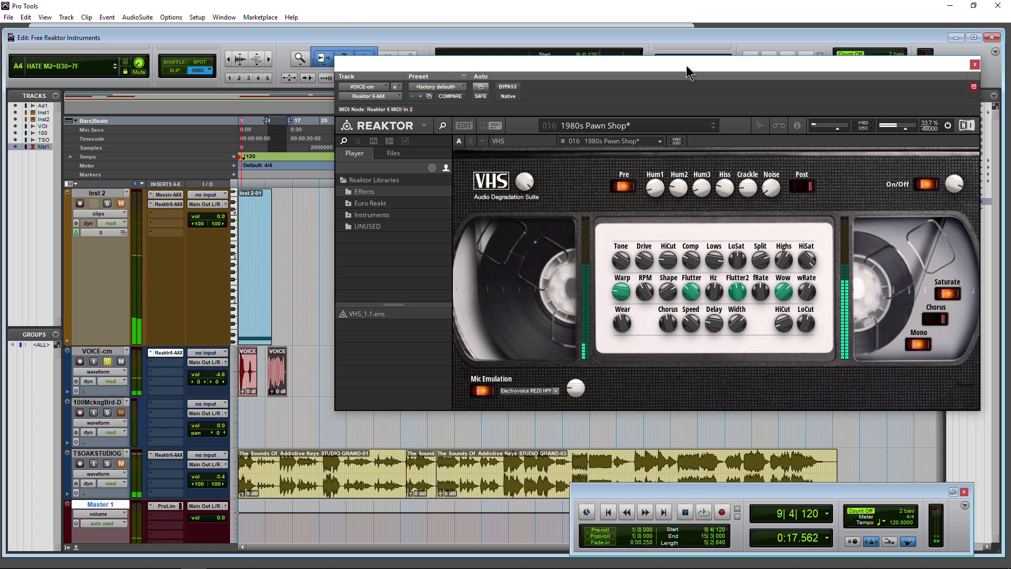
- Take VOICE-cm out of solo and switch to the VHS suite's web page
{"action": "left_click_drag", "start_coordinate": [687, 71], "coordinate": [675, 72]}
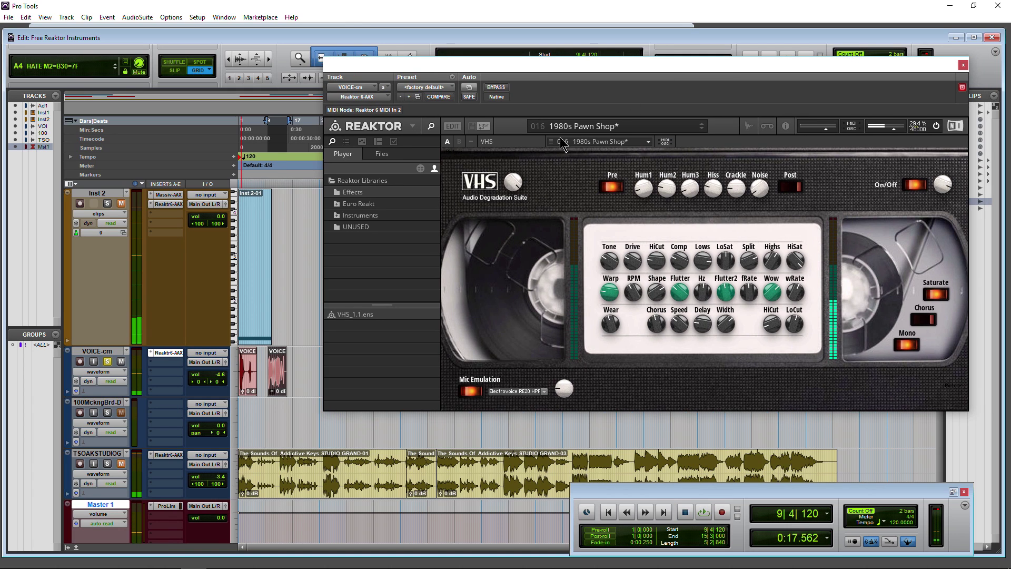
{"action": "left_click", "coordinate": [109, 362]}
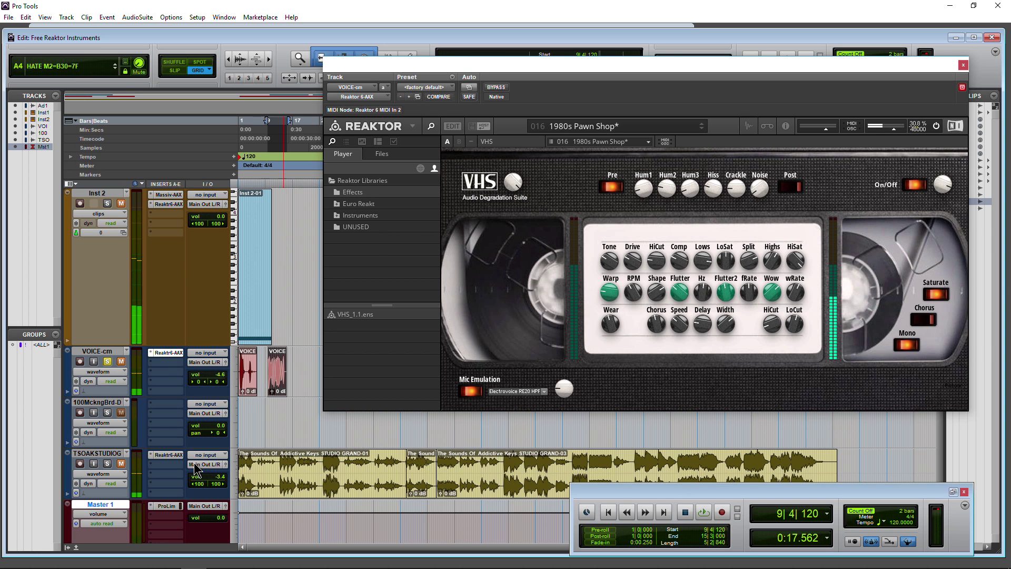
{"action": "left_click", "coordinate": [90, 558]}
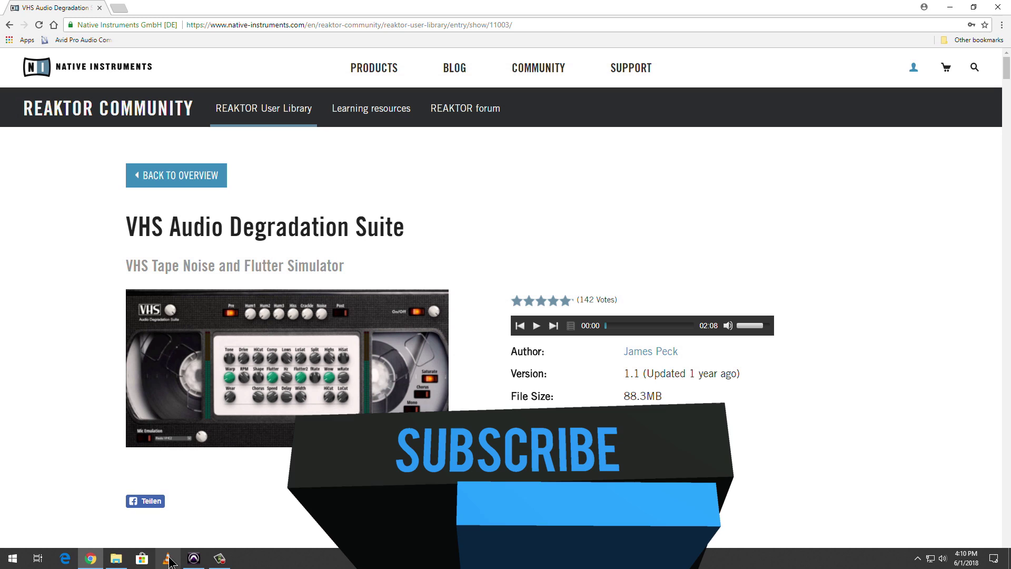
- Return to Pro Tools and show the Reaktor Effects folder holding VHS_1.1 beside it
{"action": "left_click", "coordinate": [193, 558]}
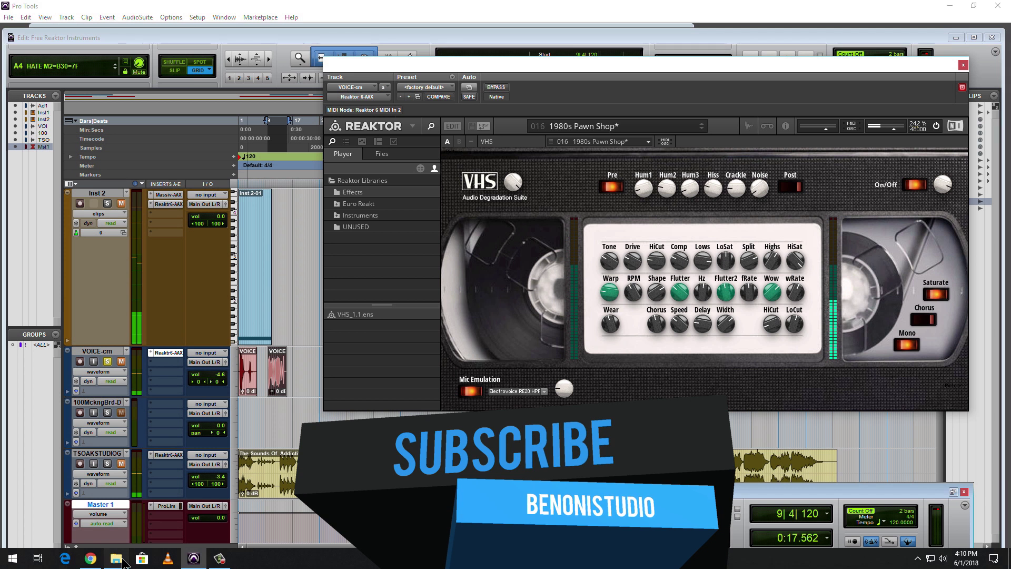
{"action": "left_click", "coordinate": [116, 558]}
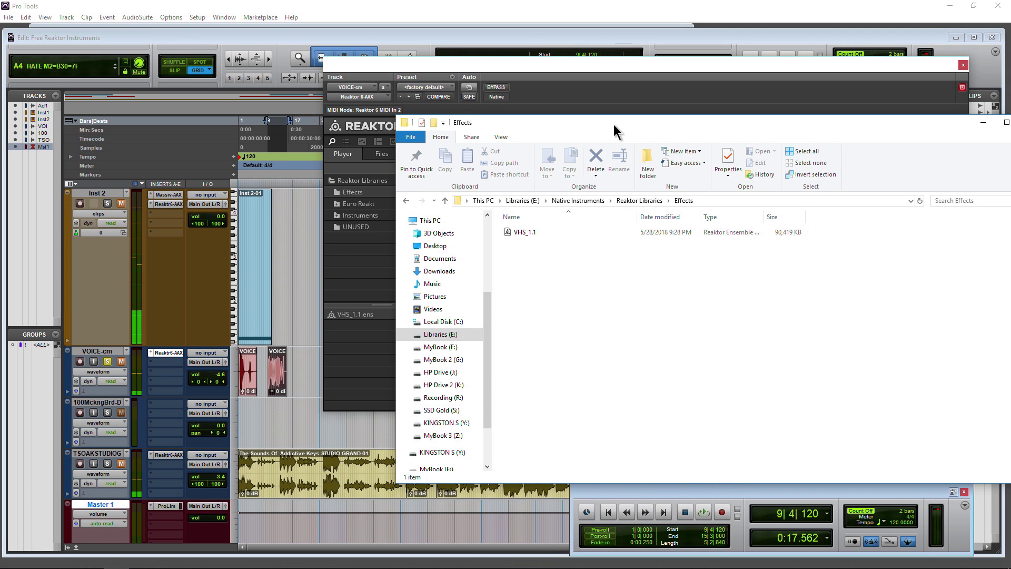
{"action": "left_click_drag", "start_coordinate": [614, 125], "coordinate": [725, 125]}
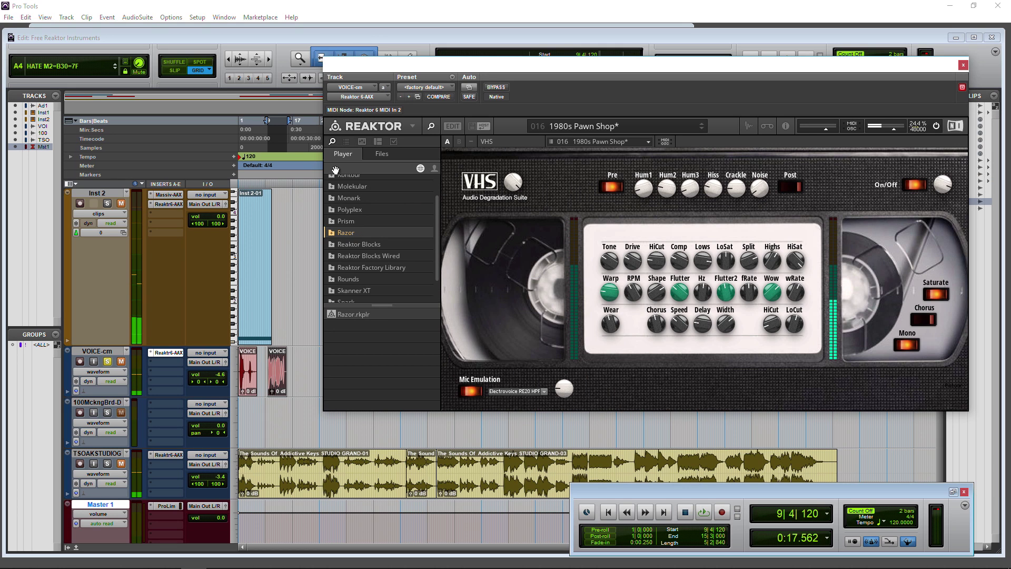
- Browse Reaktor's user library files to Reaktor Libraries > Effects, where VHS_1.1.ens appears
{"action": "left_click", "coordinate": [435, 169]}
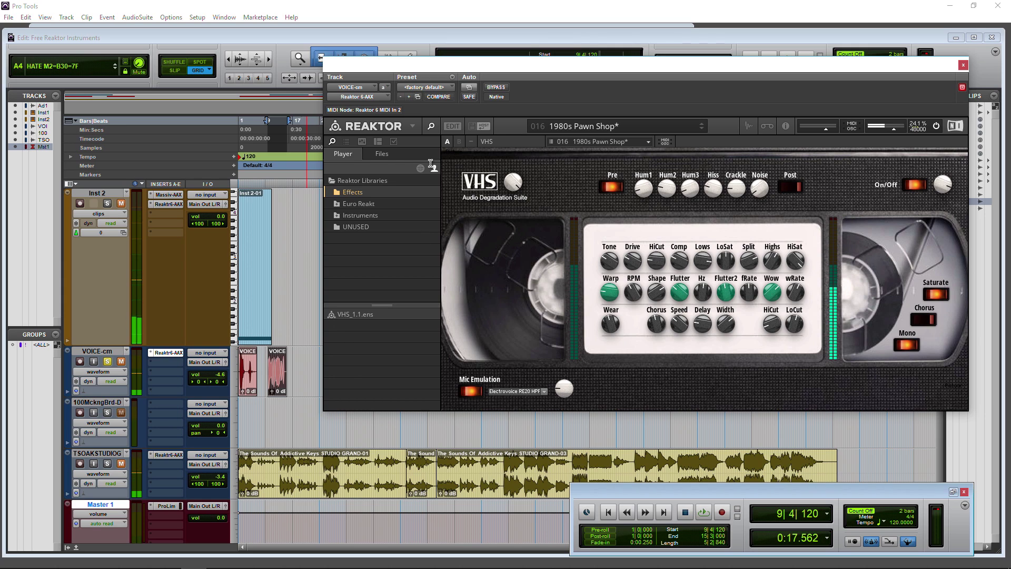
{"action": "left_click", "coordinate": [382, 154]}
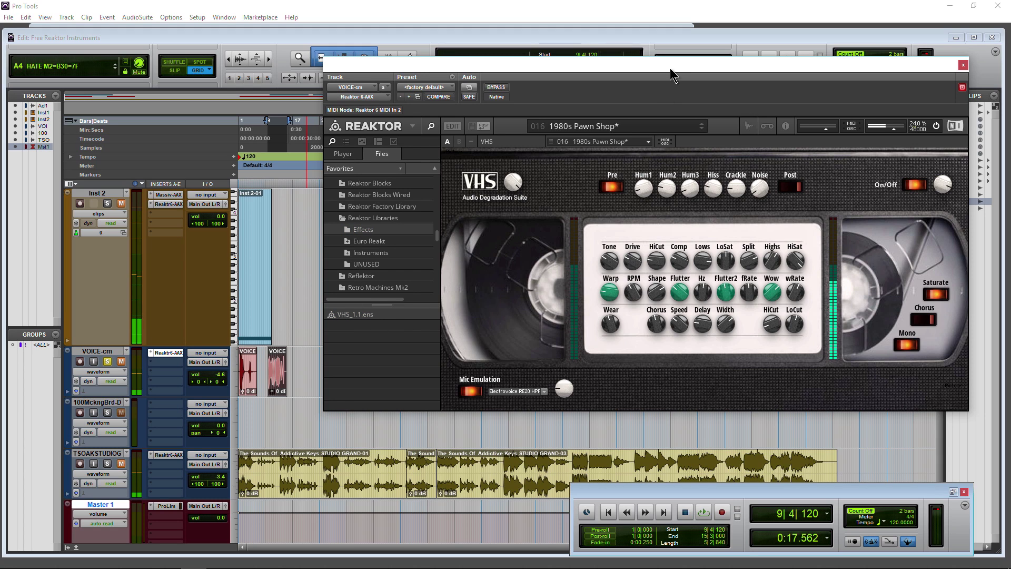
{"action": "left_click_drag", "start_coordinate": [669, 68], "coordinate": [666, 68]}
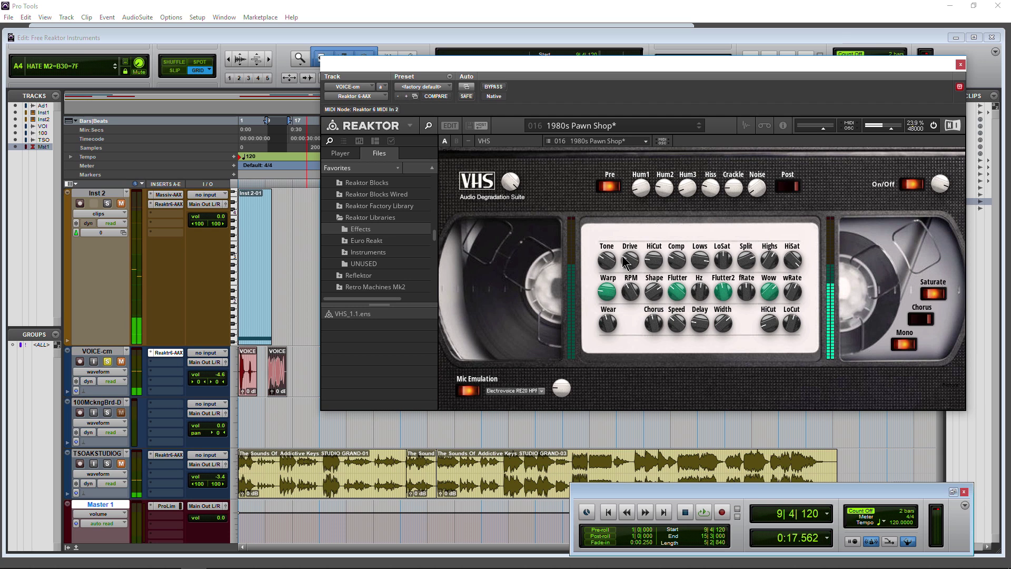